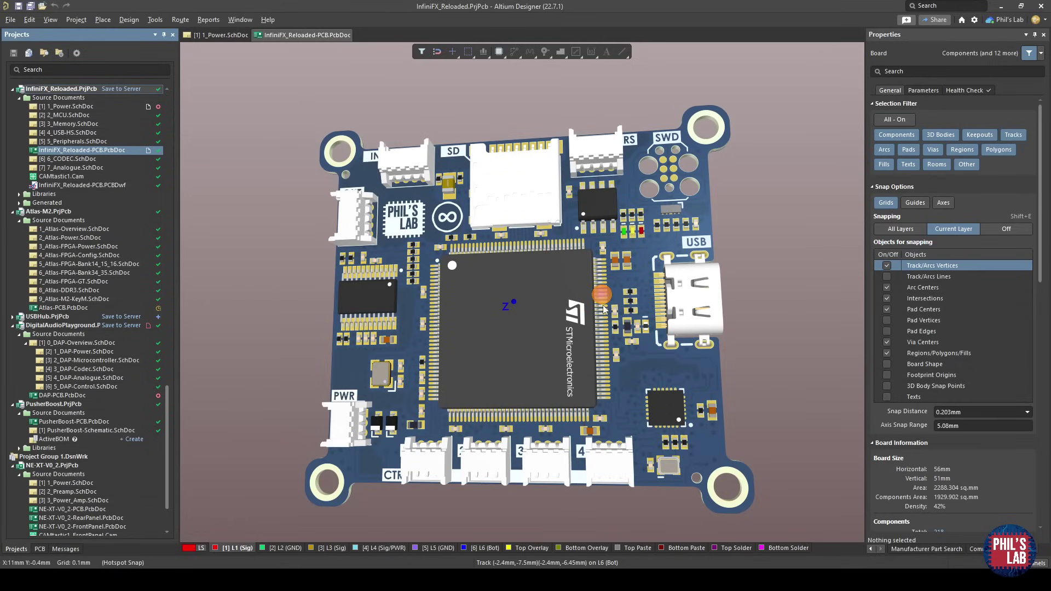
Recentre the 3D board view, then bring up the 1_Power.SchDoc schematic sheet.
right_click_drag(478, 303, 492, 367)
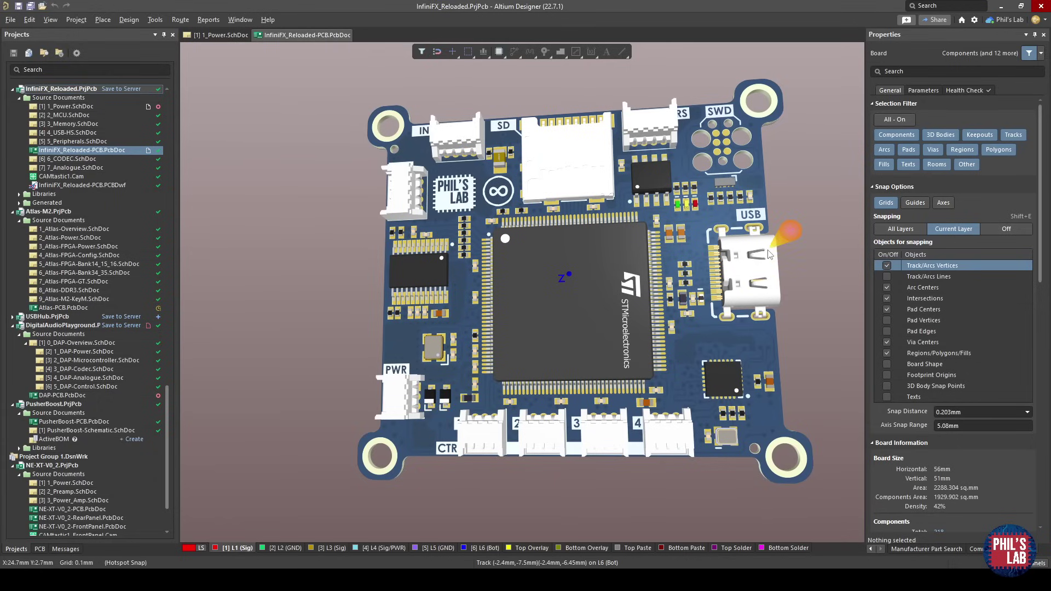
key("ctrl+Tab")
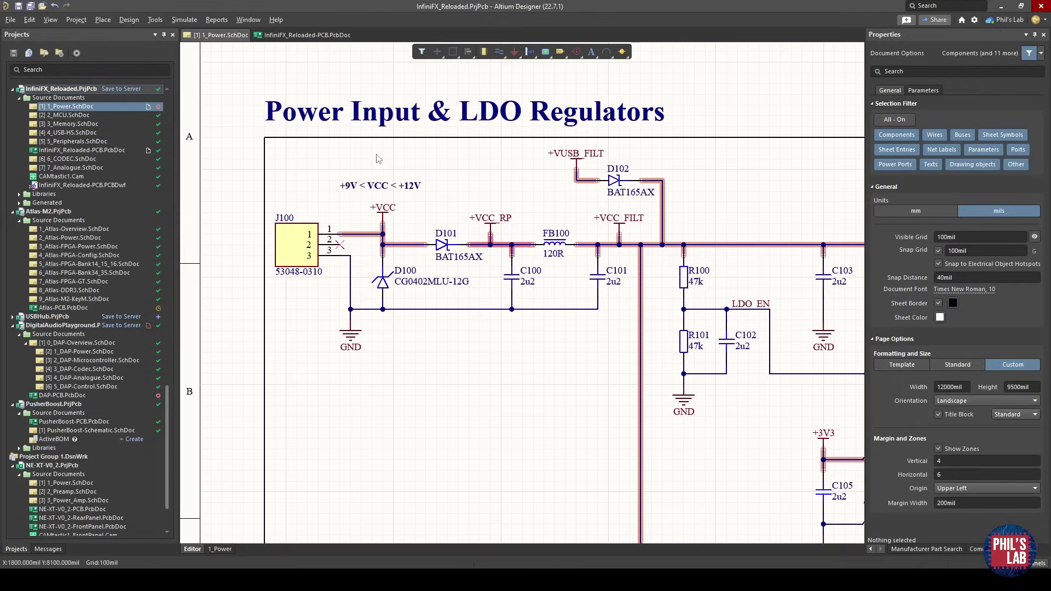
Zoom in on the J100 input connector and D100 TVS diode, then return to InfiniFX_Reloaded-PCB.PcbDoc.
scroll(332, 244, "up", 2, "ctrl")
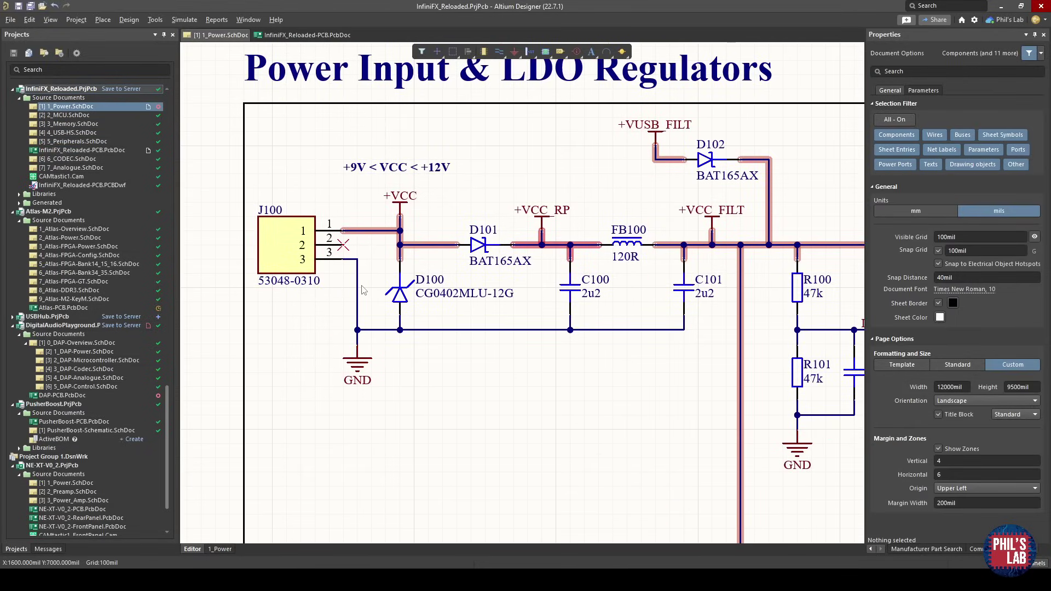
scroll(384, 296, "up", 1, "ctrl")
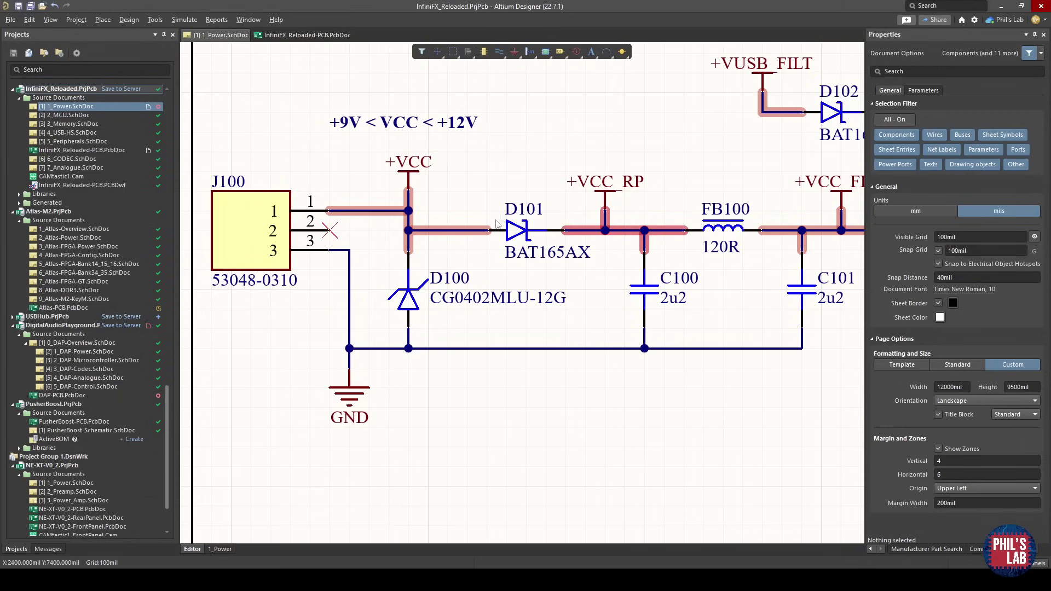
right_click_drag(745, 107, 643, 123)
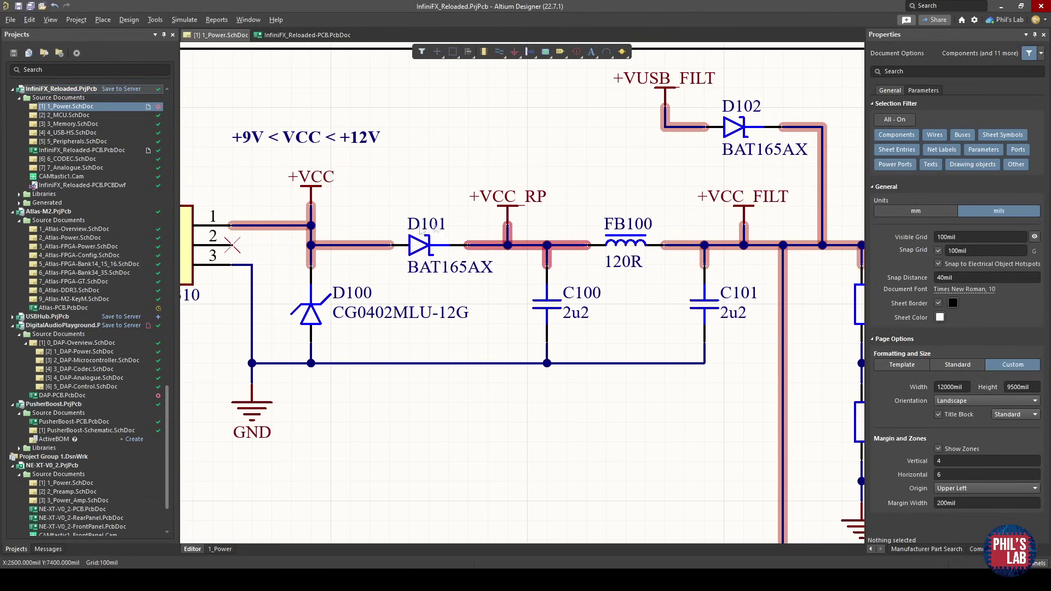
key("ctrl+Tab")
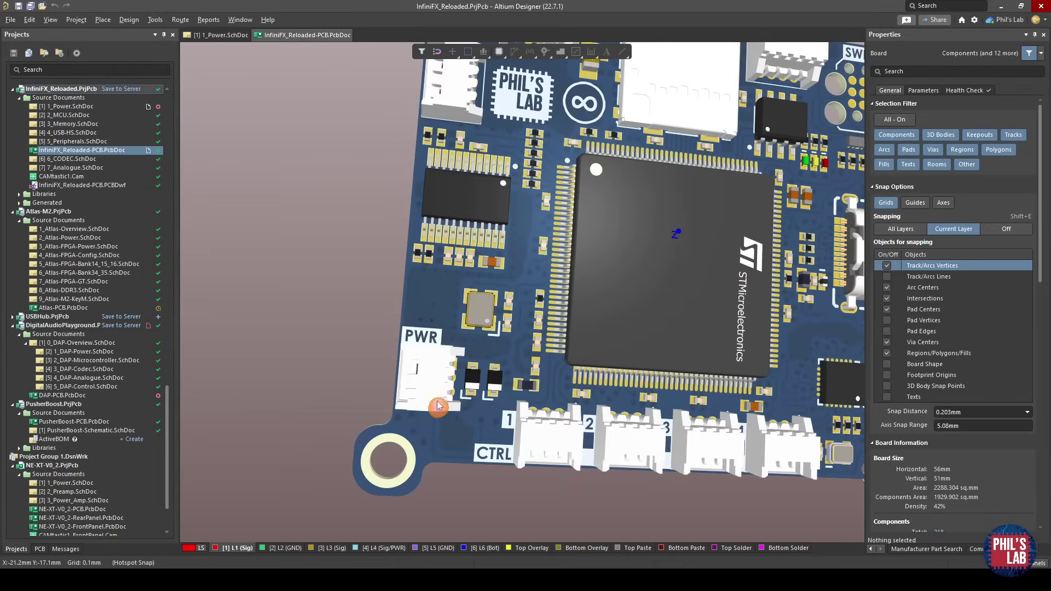
Zoom on the PWR connector, tilt the board edge-on, flip it, and zoom into the +VCC/GND pads.
scroll(442, 376, "up", 3, "ctrl")
right_click_drag(361, 350, 511, 367, "shift")
key("0")
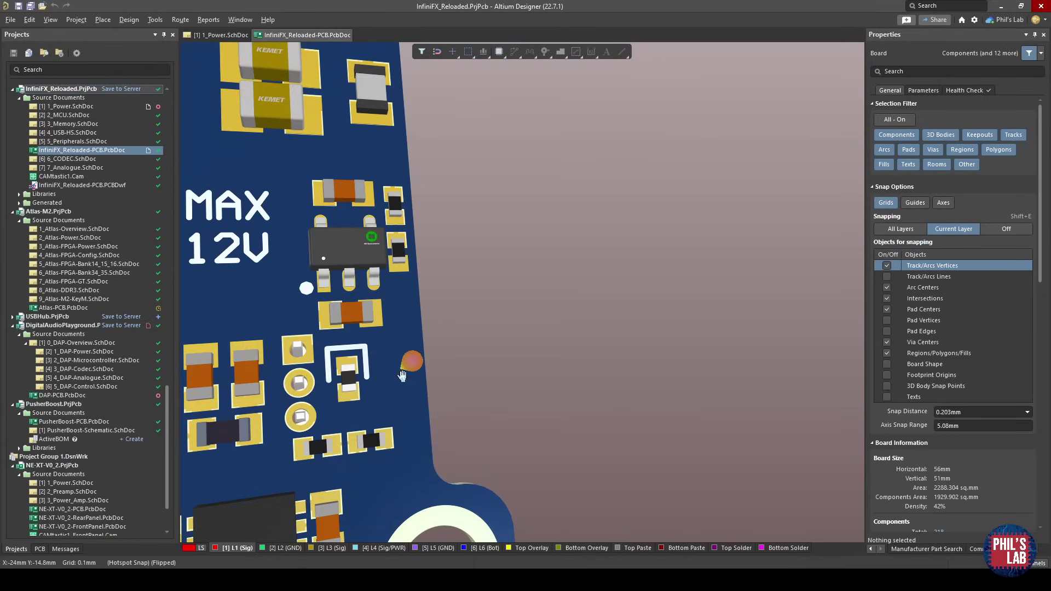
scroll(405, 377, "up", 2, "ctrl")
scroll(409, 383, "up", 3, "ctrl")
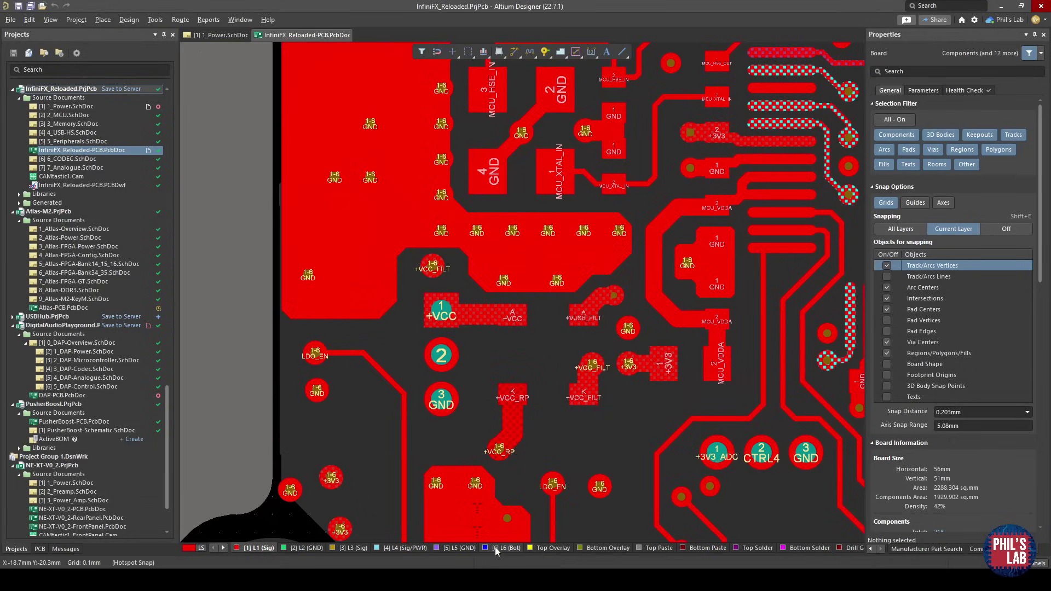
Inspect the +VCC track on bottom layer L6, then return to the 1_Power.SchDoc schematic.
left_click(498, 548)
scroll(392, 370, "up", 3, "ctrl")
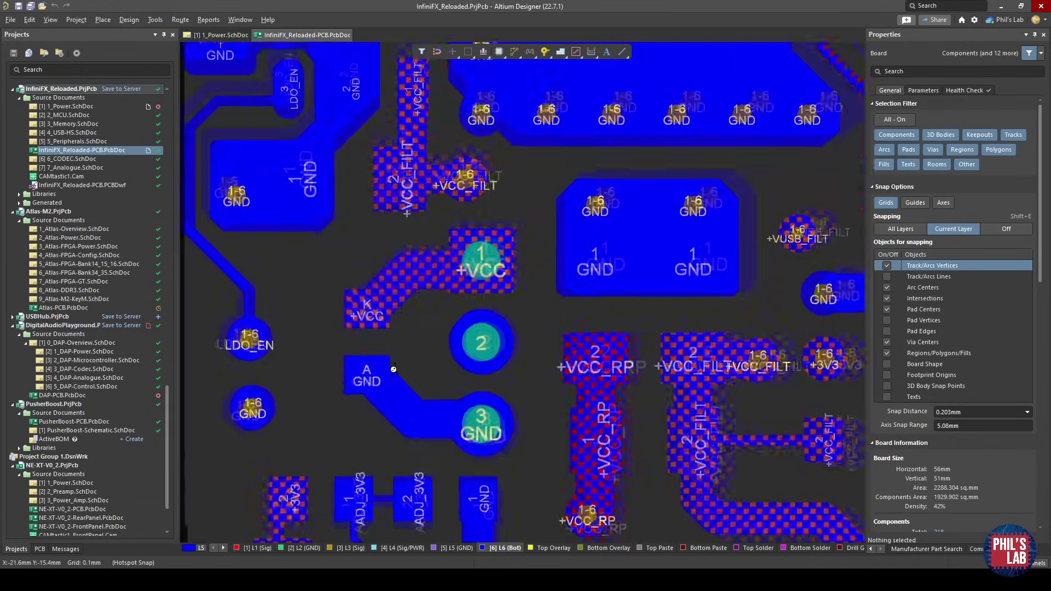
scroll(393, 369, "up", 2, "ctrl")
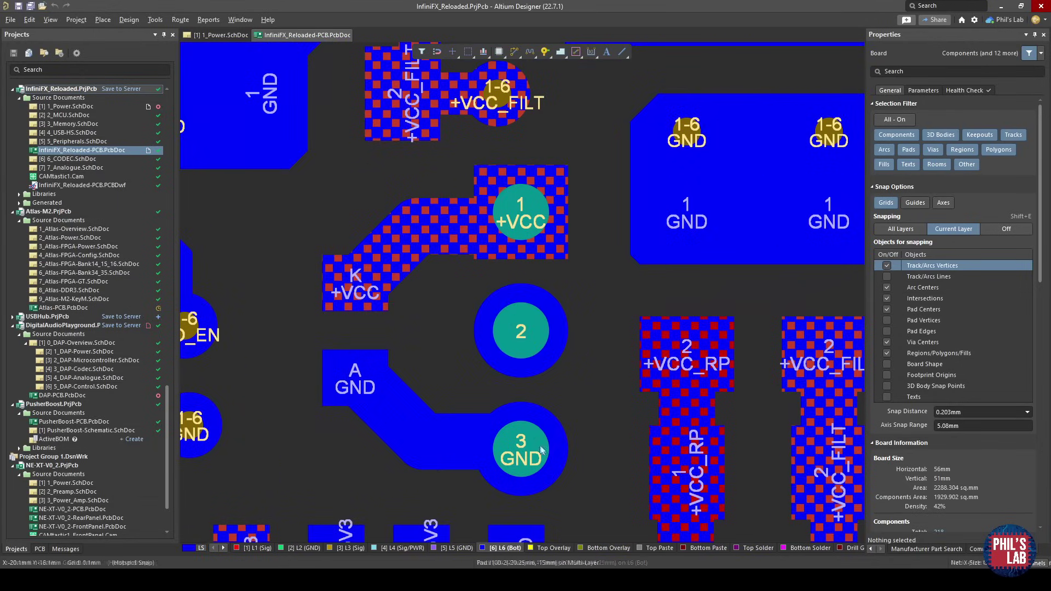
left_click(457, 227)
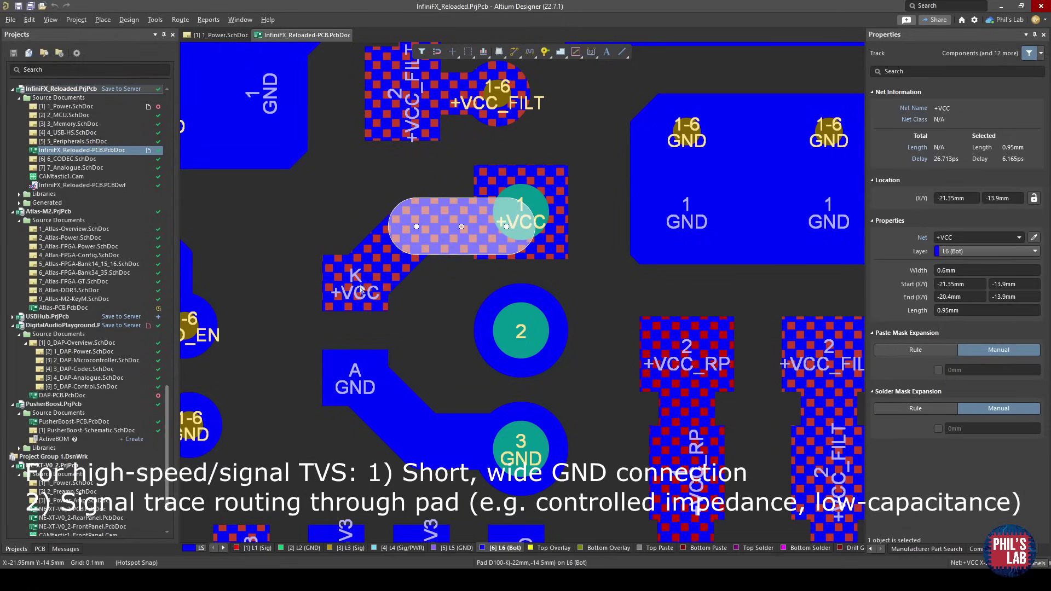
left_click(437, 356)
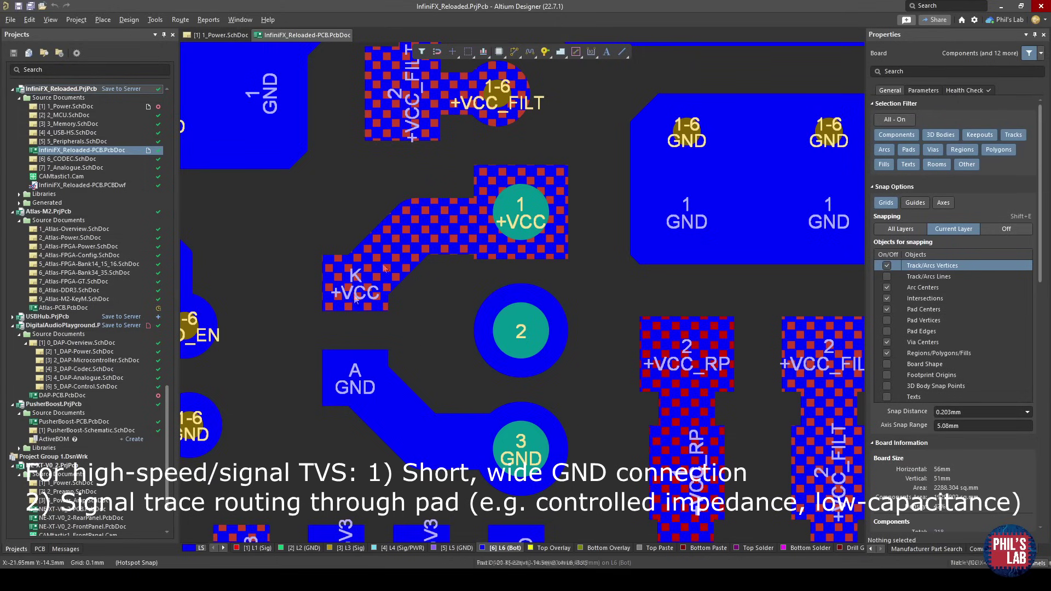
key("ctrl+Tab")
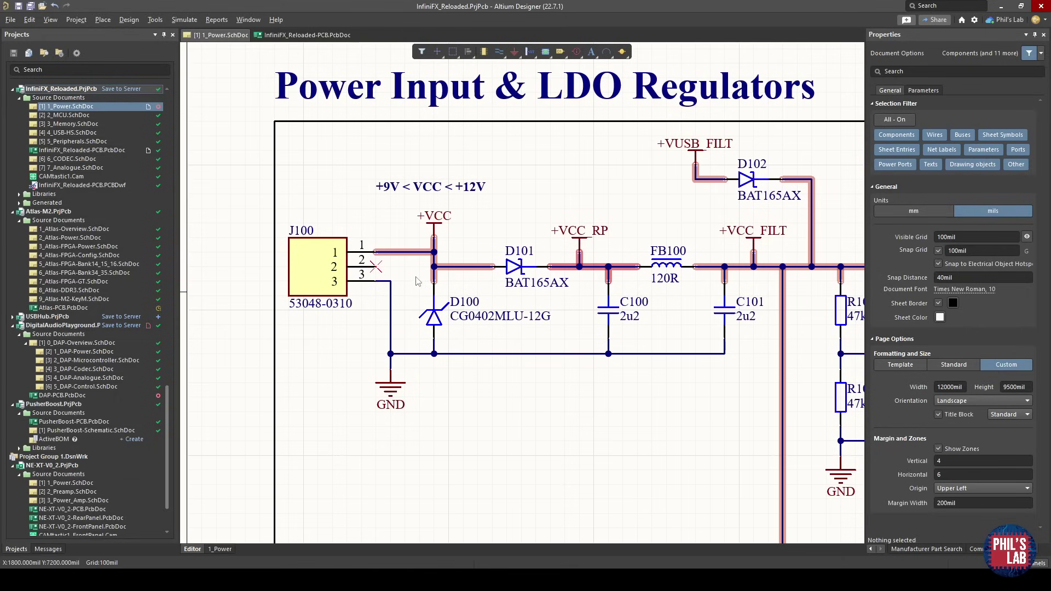
Zoom and pan the power schematic to bring the input circuit into view.
scroll(418, 277, "up", 2, "ctrl")
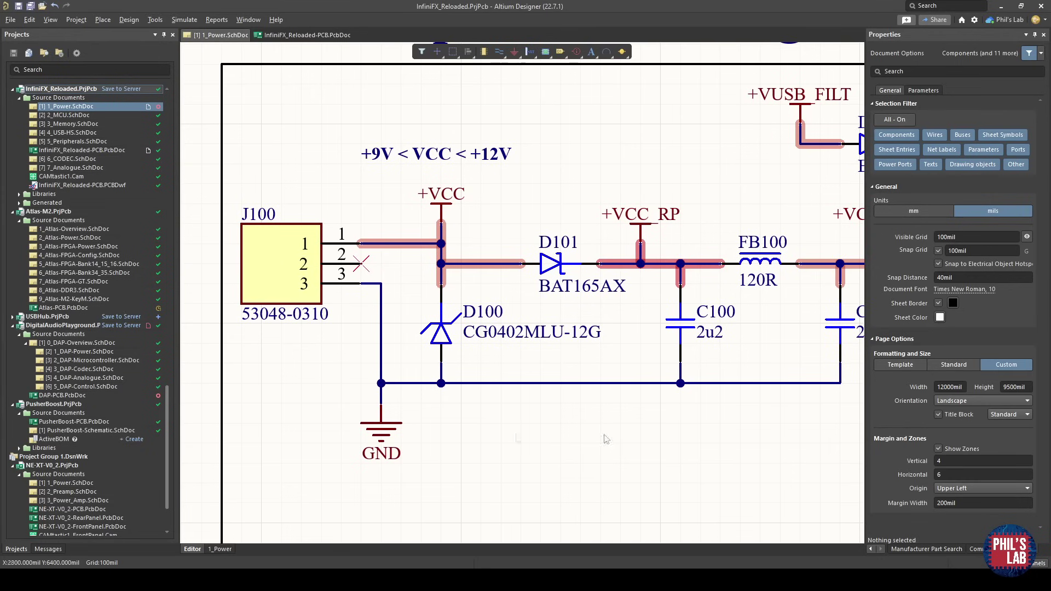
scroll(562, 390, "down", 3, "ctrl")
right_click_drag(750, 402, 351, 283)
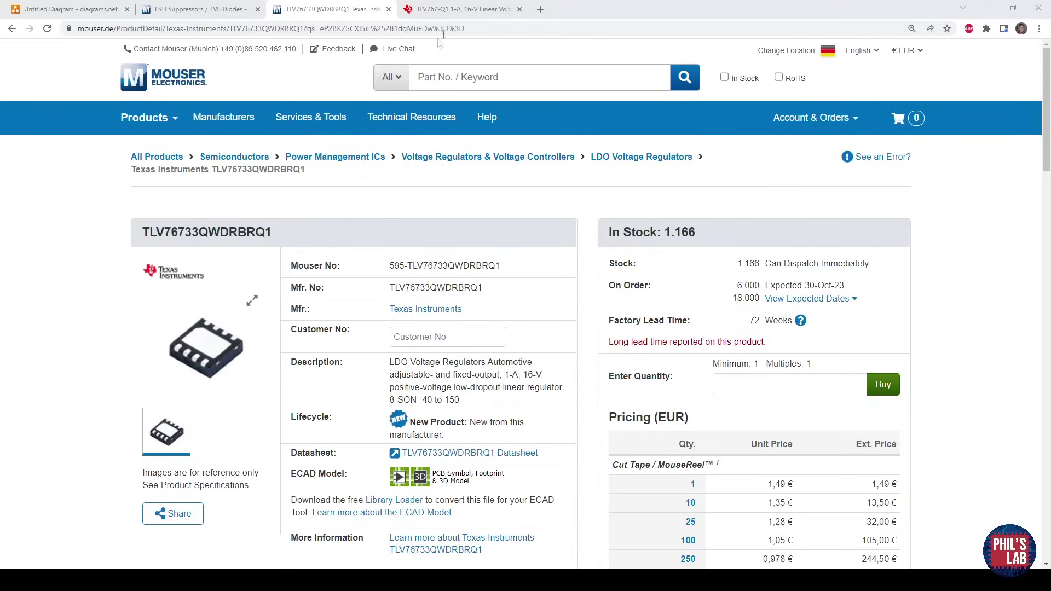
Bring up the TLV767-Q1 datasheet and scroll to the page 4 Absolute Maximum Ratings table.
left_click(461, 12)
scroll(488, 322, "down", 10)
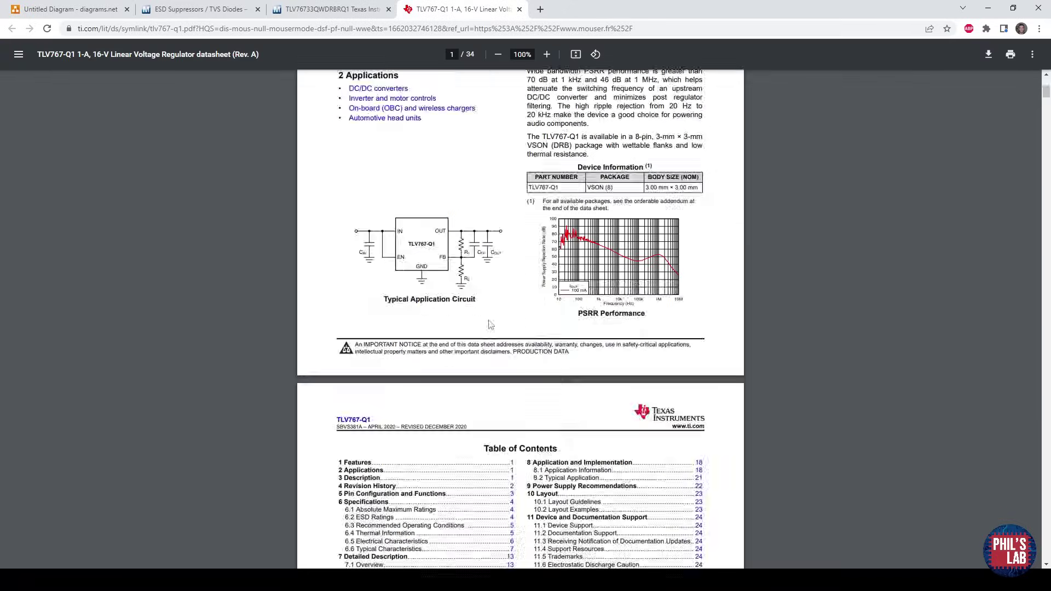
scroll(488, 322, "down", 20)
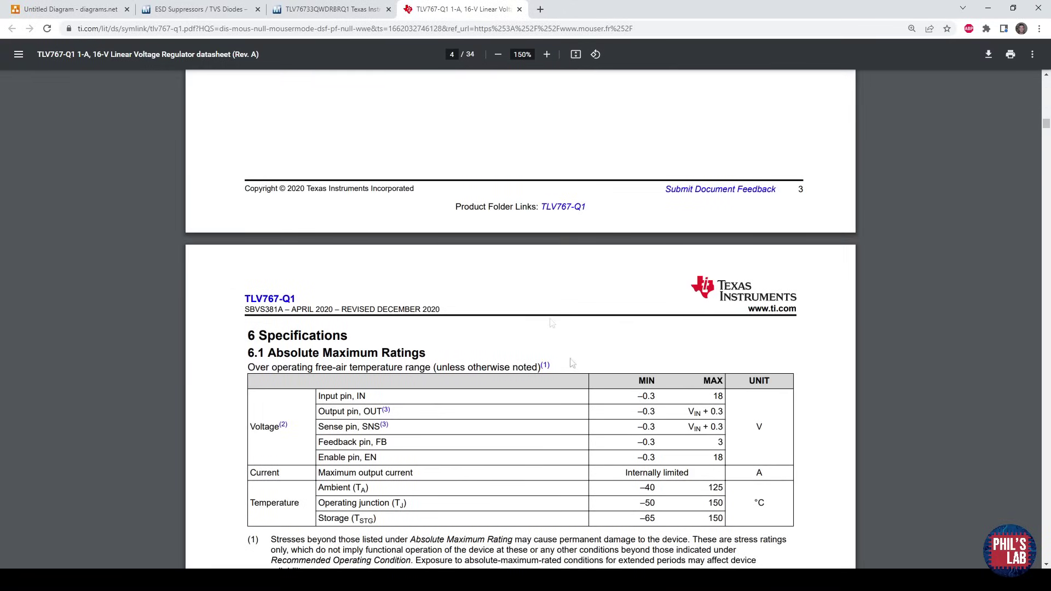
scroll(626, 479, "up", 3, "ctrl")
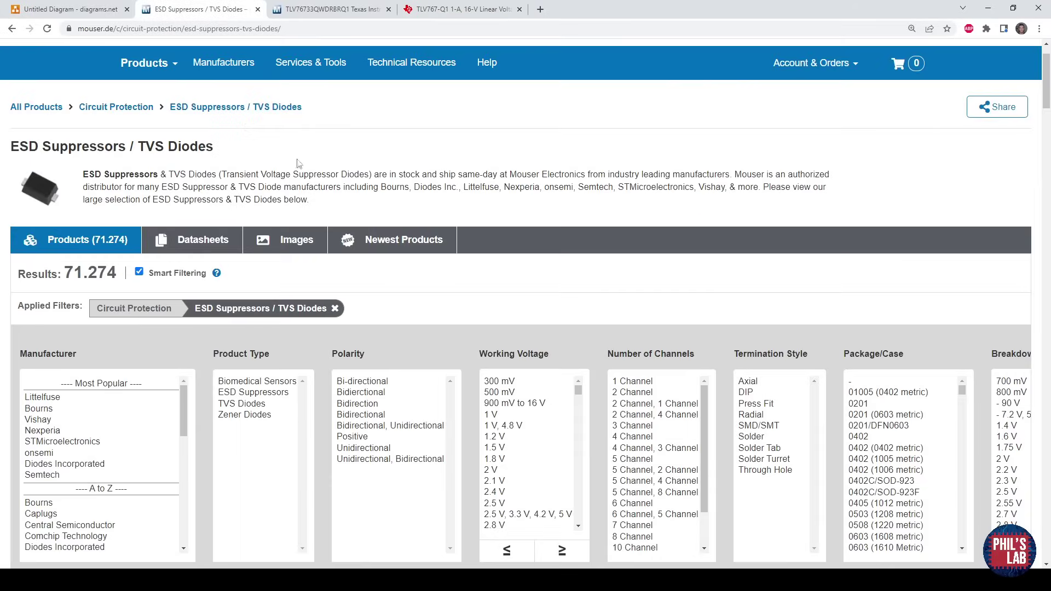
Filter Mouser TVS results to in-stock ESD Suppressors and TVS Diodes types, then scroll Working Voltage.
scroll(298, 165, "up", 1)
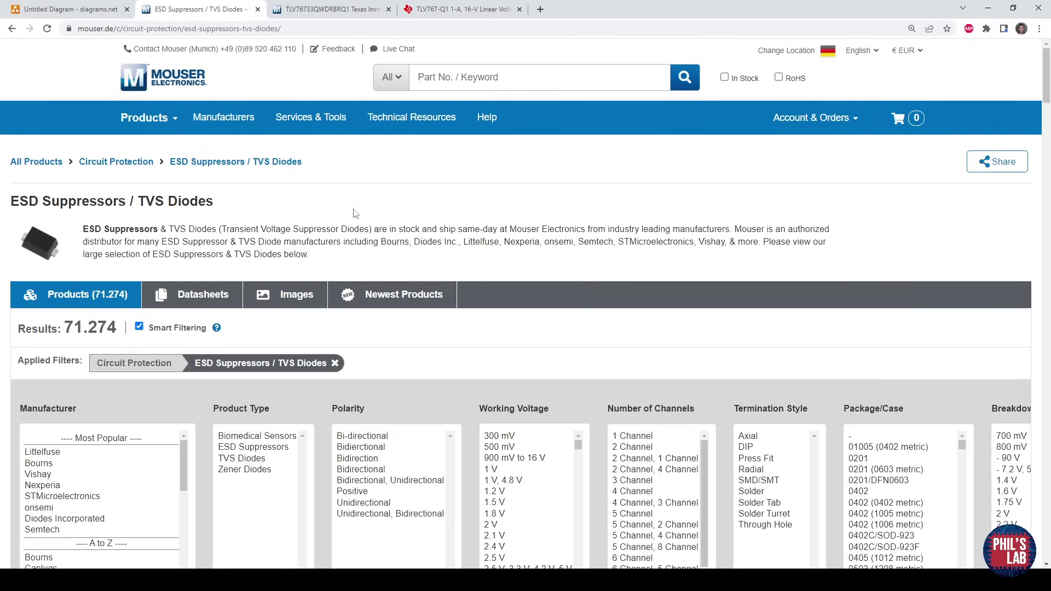
scroll(352, 214, "down", 2)
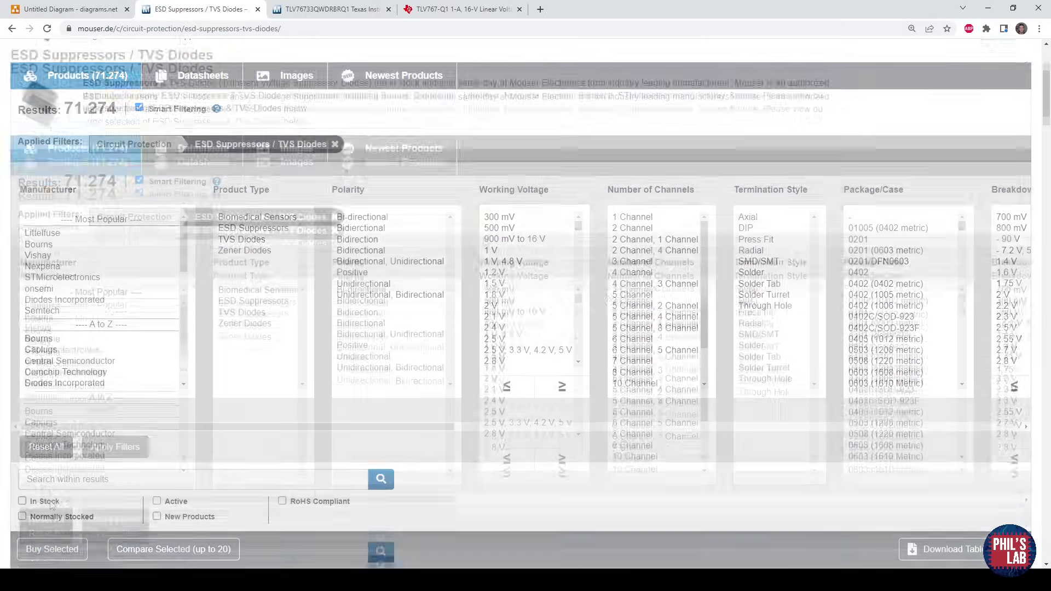
scroll(485, 237, "down", 2)
left_click(51, 502)
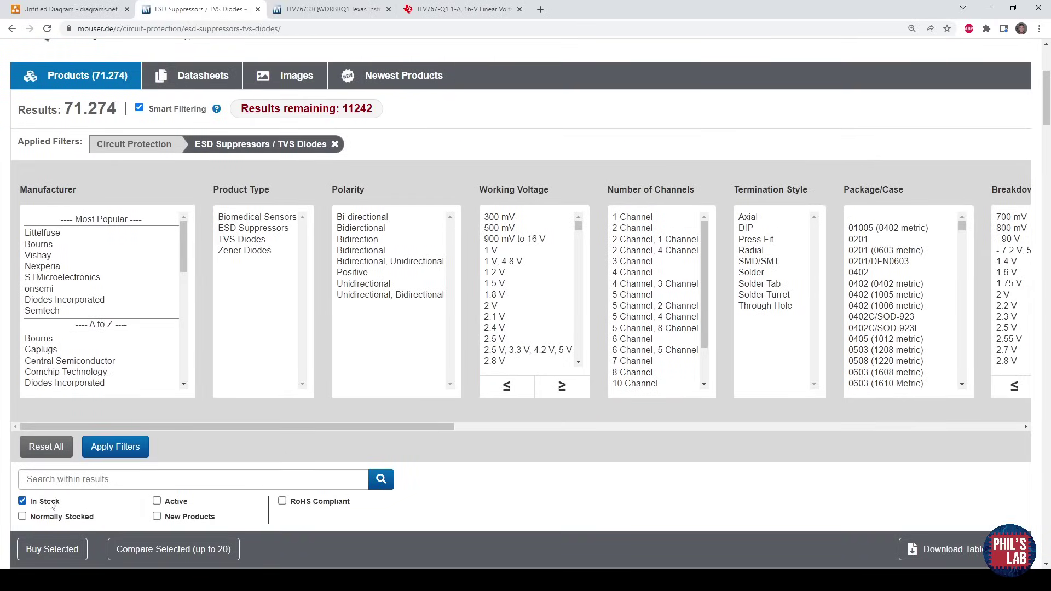
left_click_drag(253, 227, 257, 235)
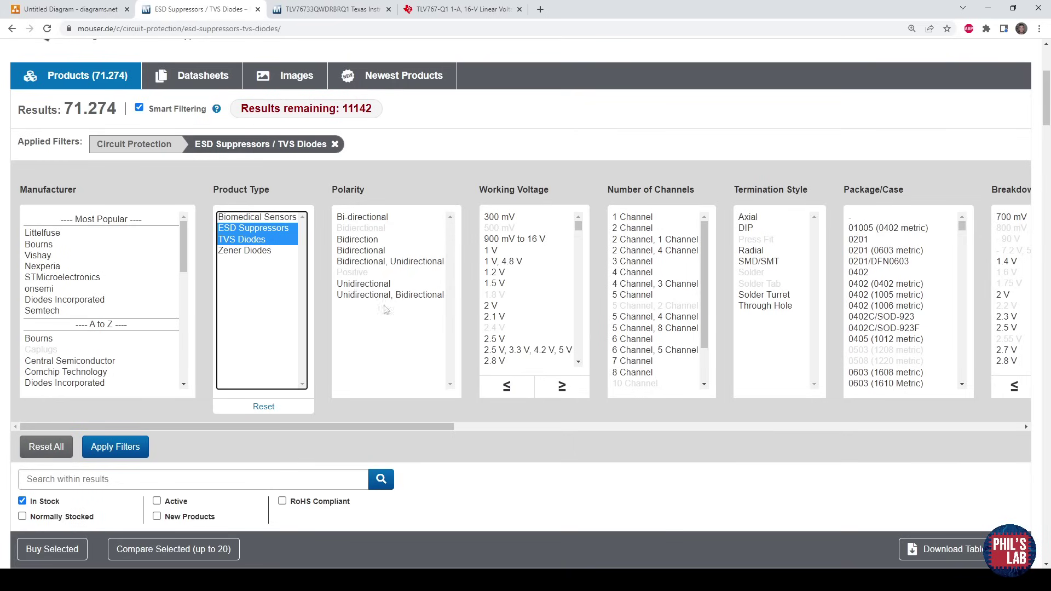
left_click_drag(578, 227, 577, 255)
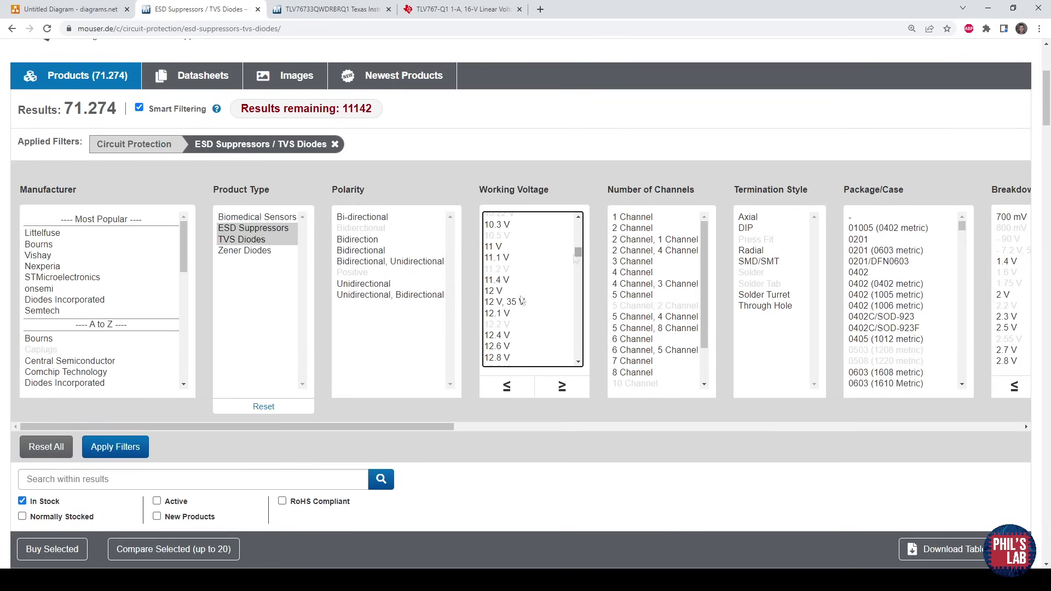